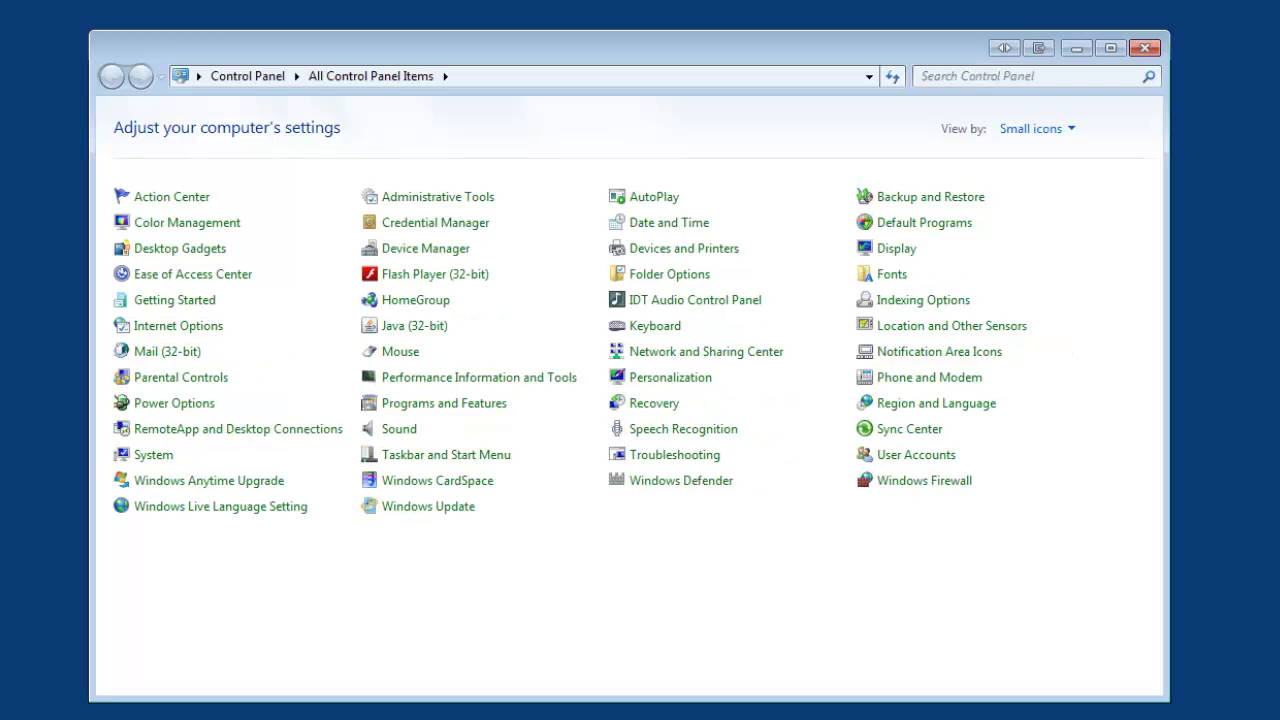
# Open the firewall's Advanced settings, enlarge the window, and show the Inbound Rules list
pyautogui.click(947, 482)
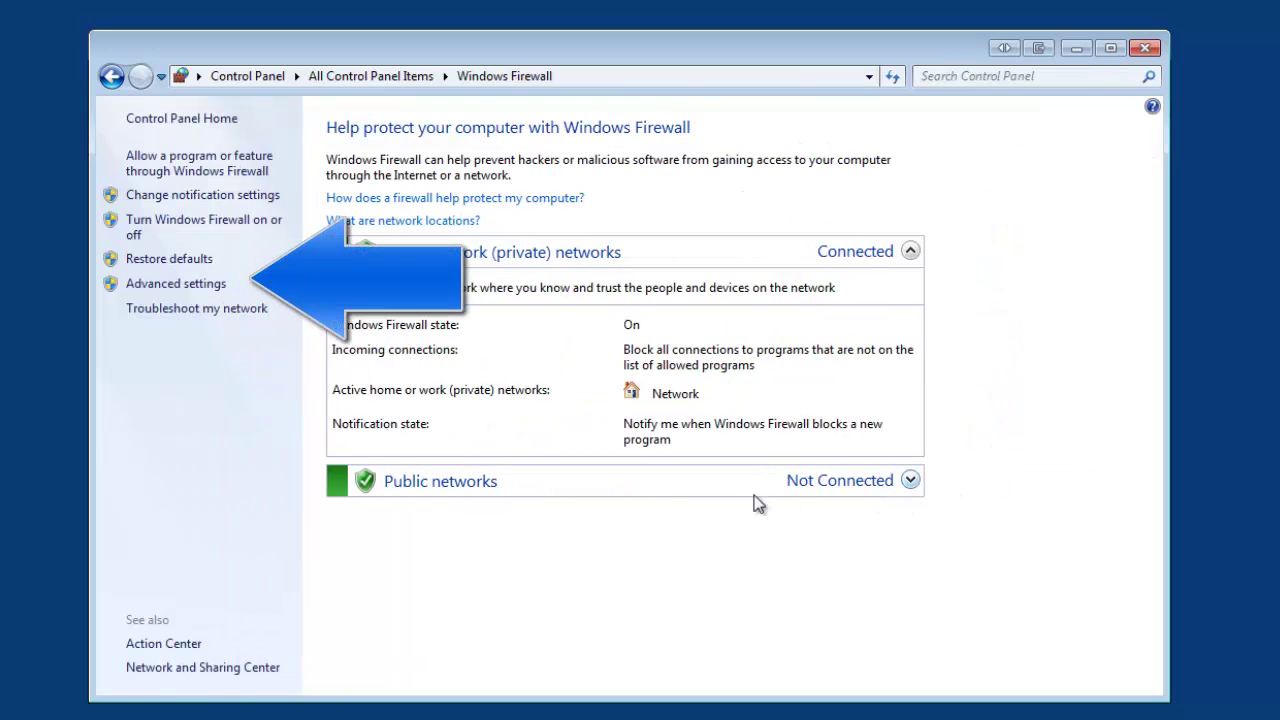
pyautogui.click(177, 286)
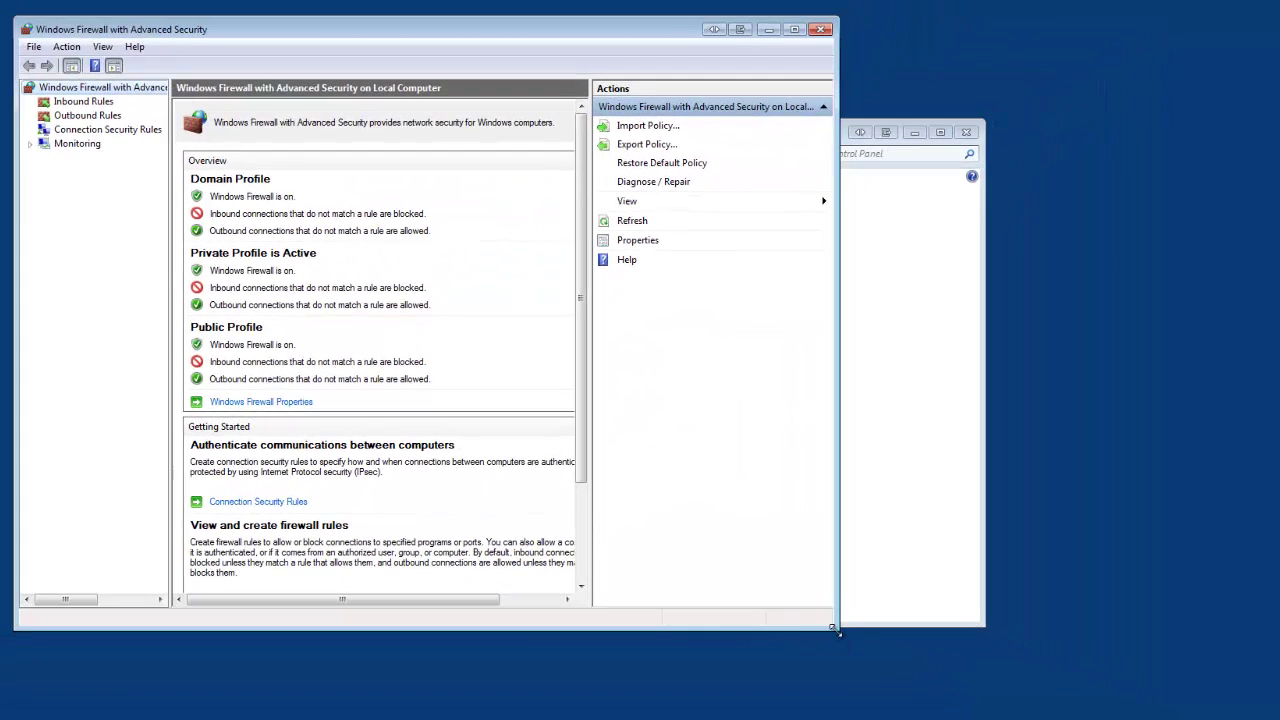
pyautogui.moveTo(836, 630); pyautogui.dragTo(916, 705)
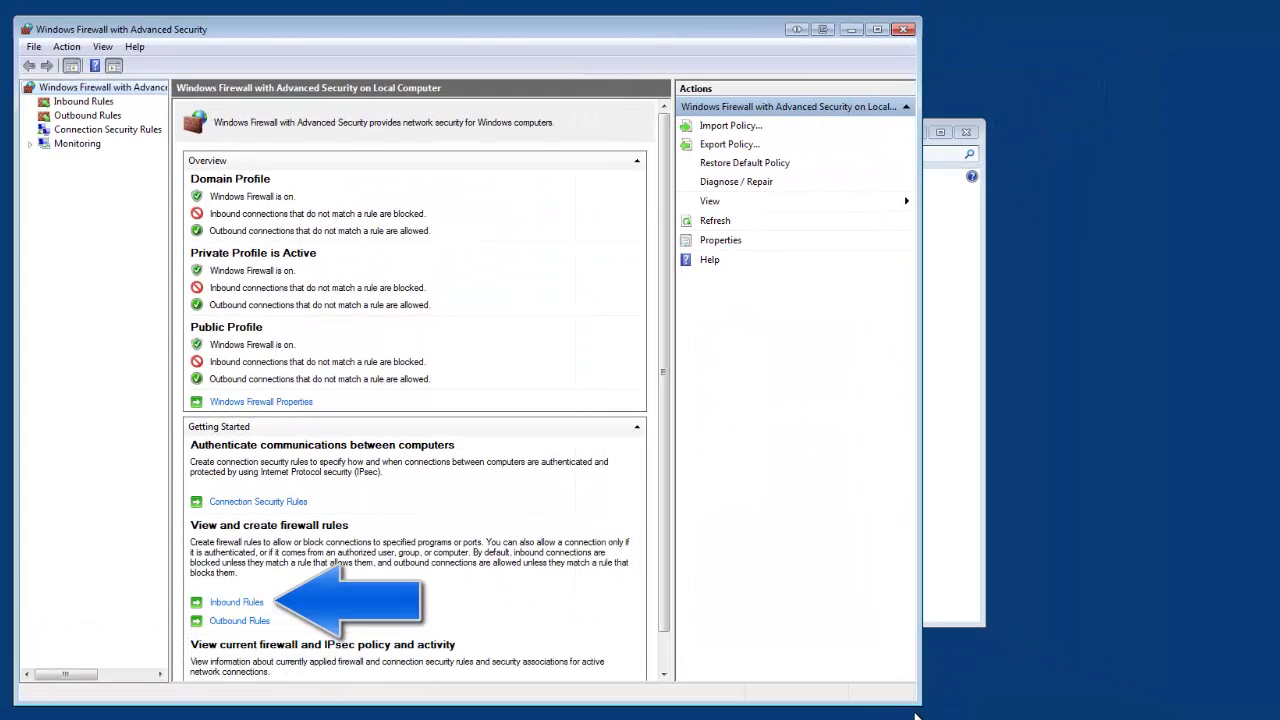
pyautogui.click(250, 604)
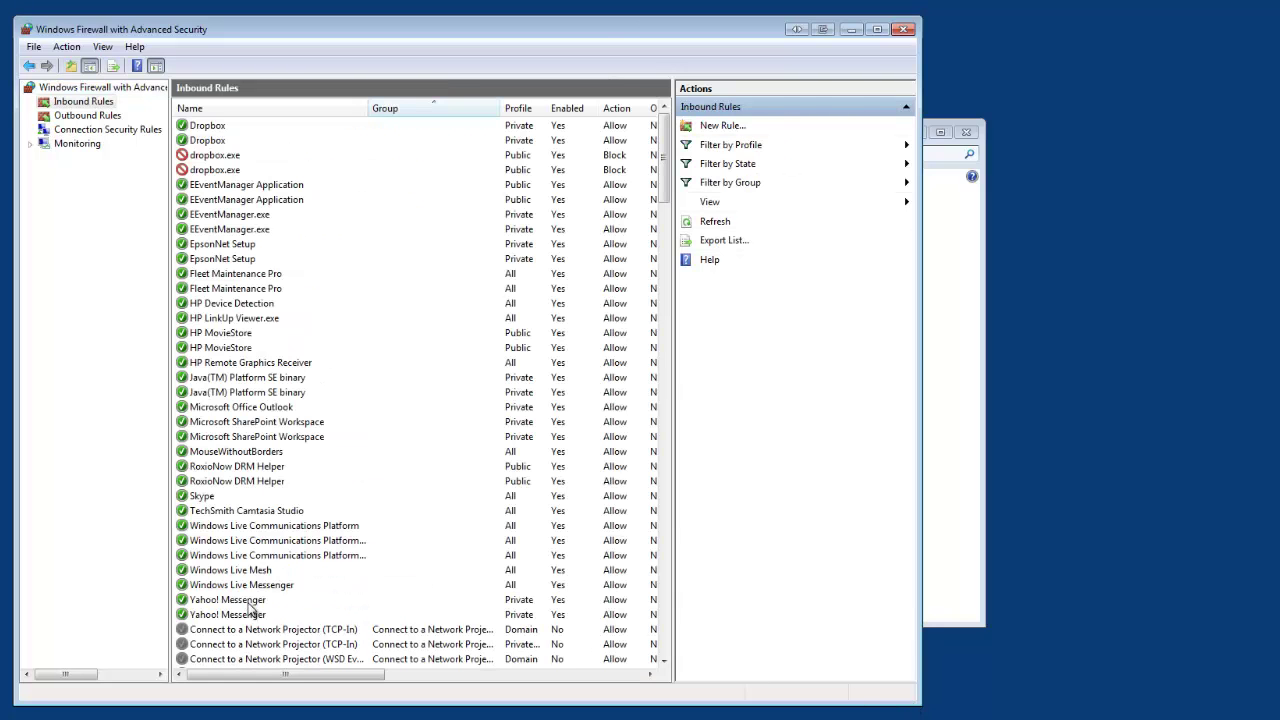
# Start a new inbound port rule for TCP local ports 12010 and 12011
pyautogui.click(722, 126)
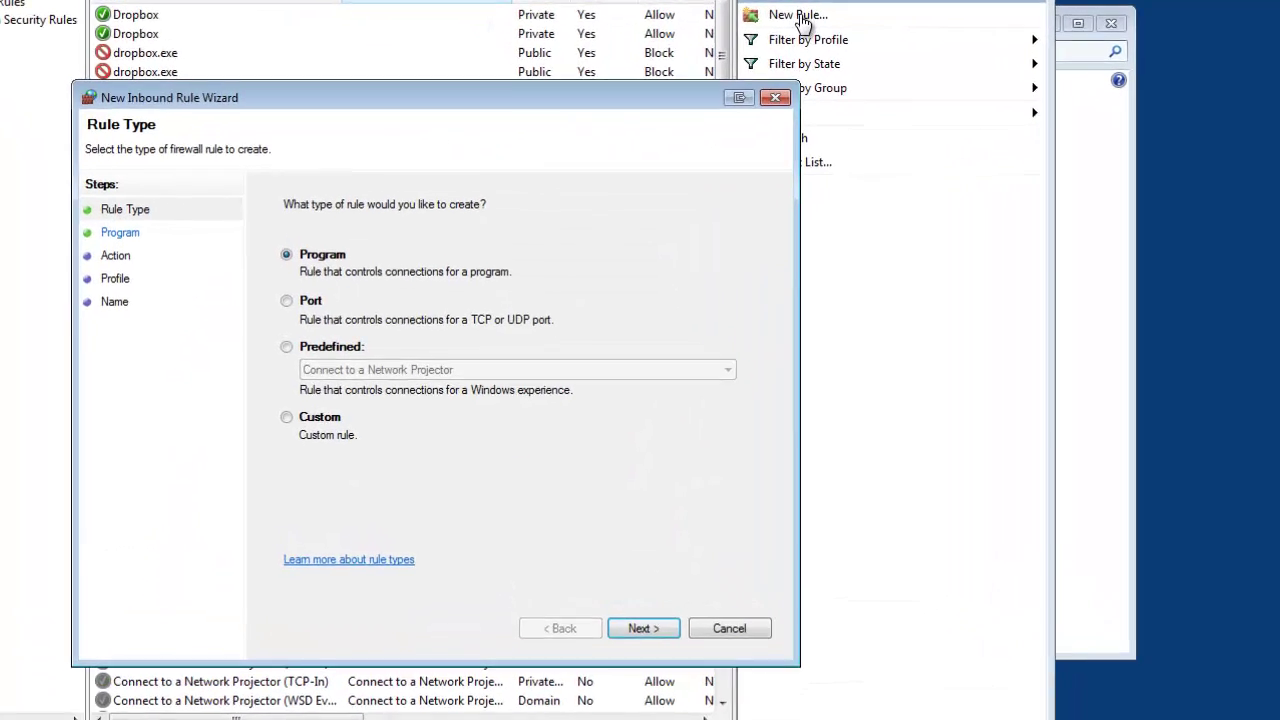
pyautogui.click(265, 273)
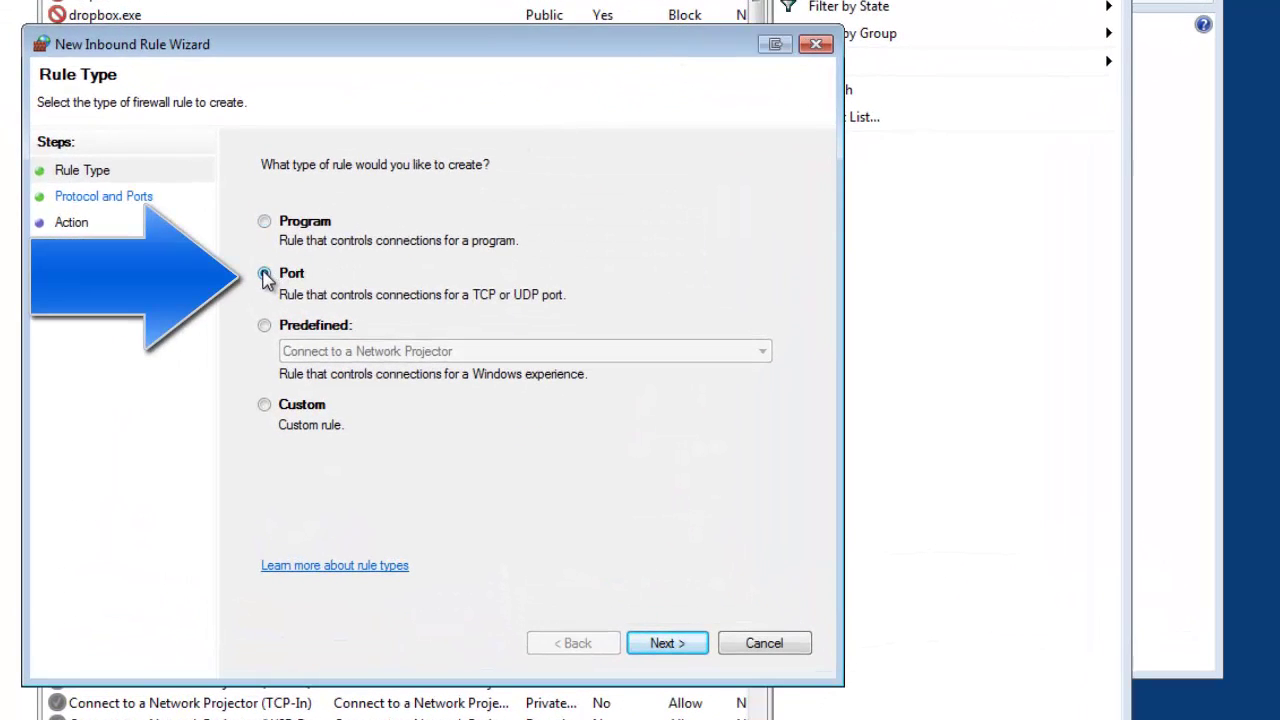
pyautogui.click(670, 645)
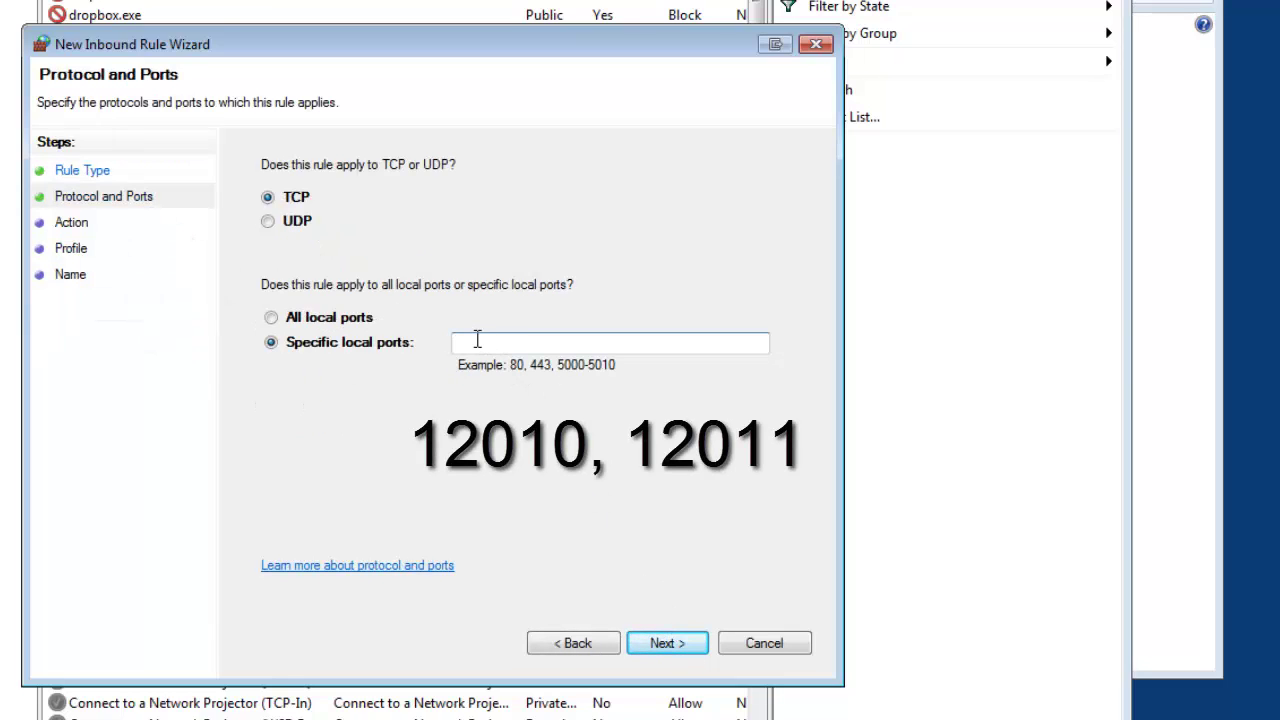
pyautogui.write('12010, 12011')
pyautogui.click(662, 645)
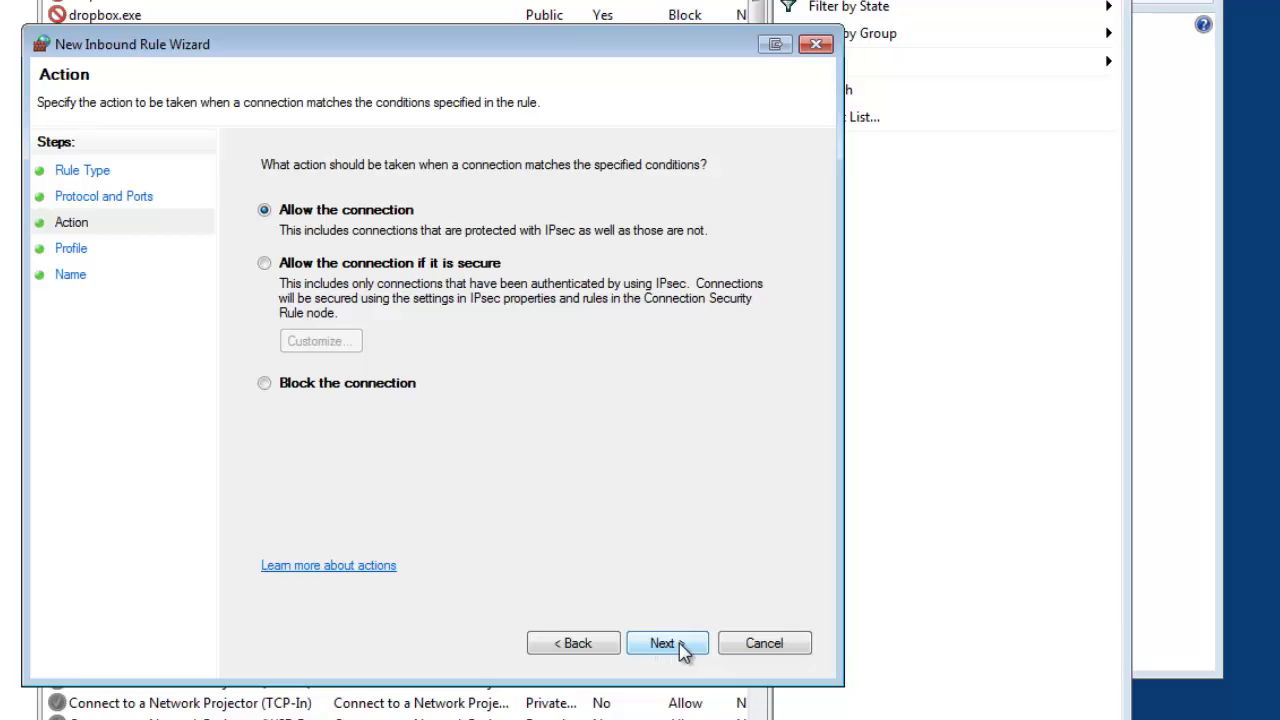
# Allow the connection on all profiles and name the rule FMP
pyautogui.click(699, 645)
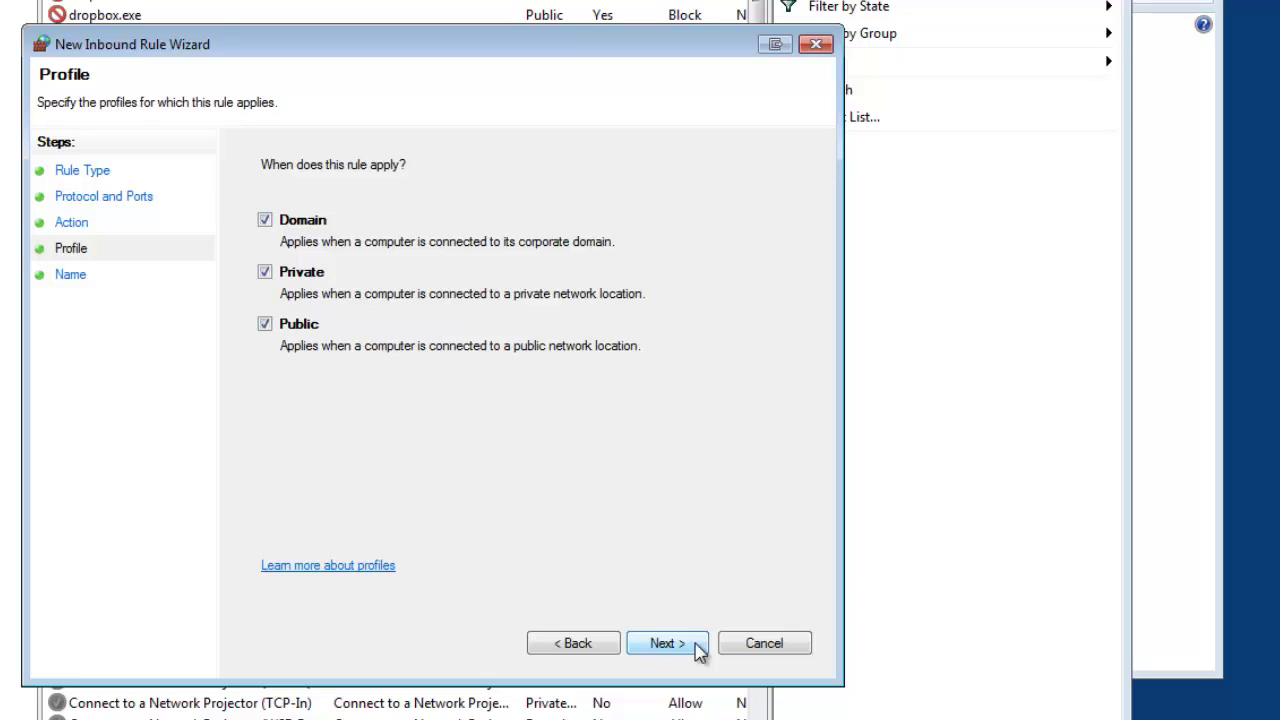
pyautogui.click(700, 647)
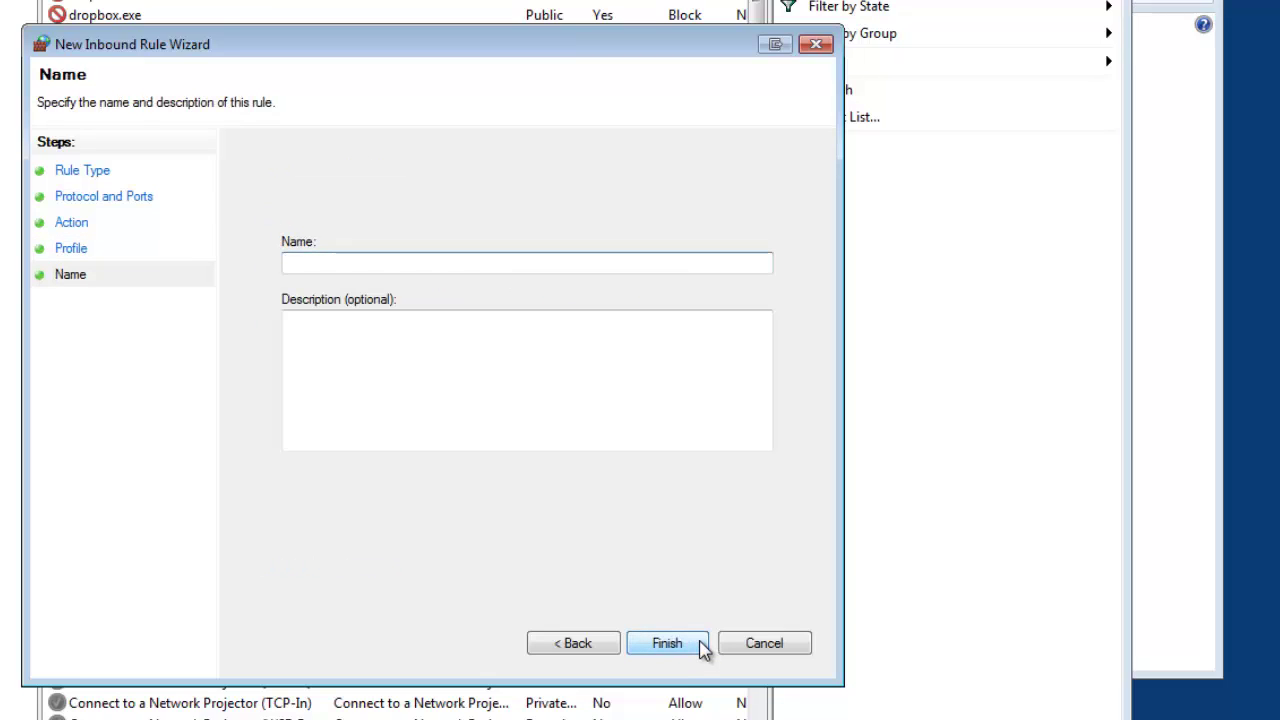
pyautogui.write('FMP')
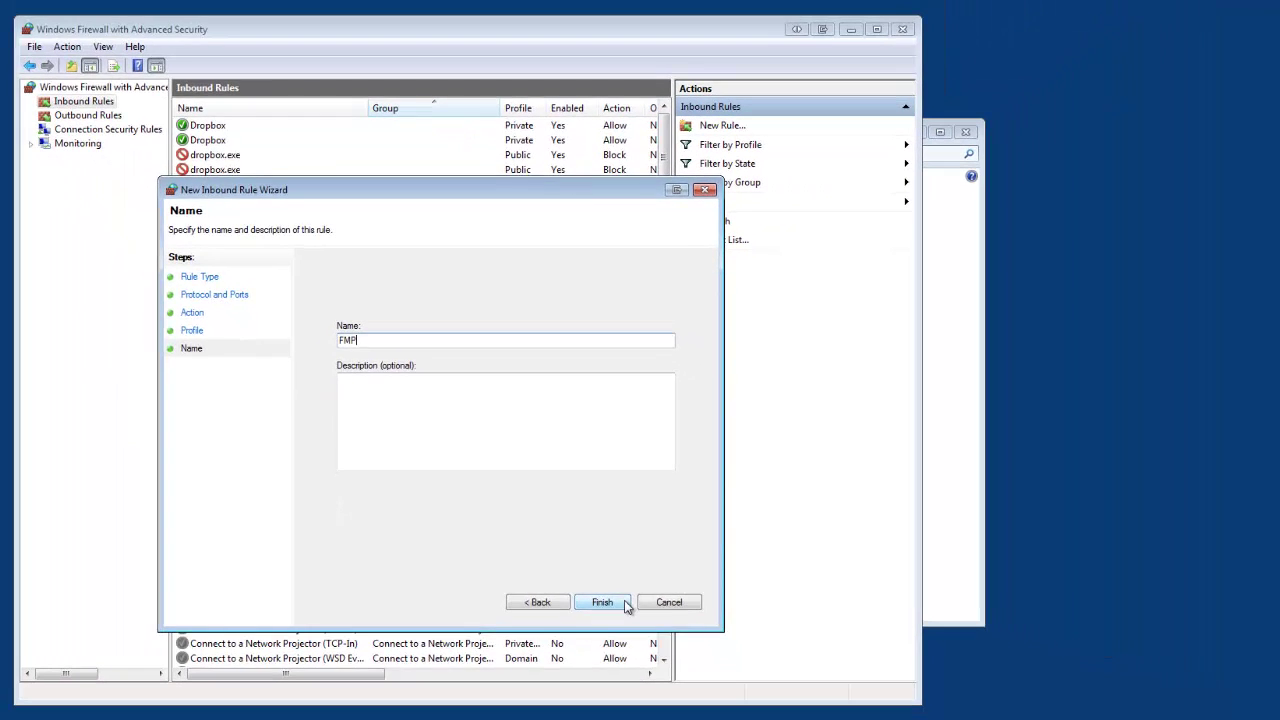
pyautogui.click(603, 602)
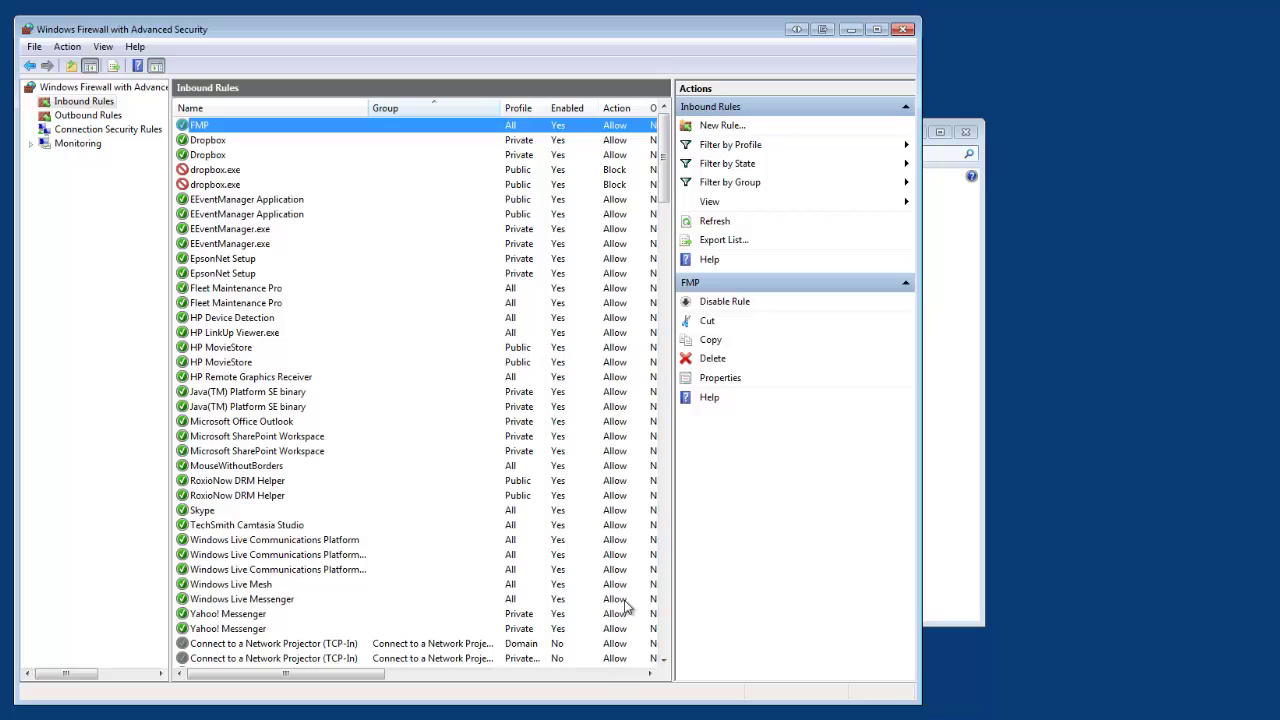
# Close the Windows Firewall with Advanced Security window
pyautogui.click(903, 29)
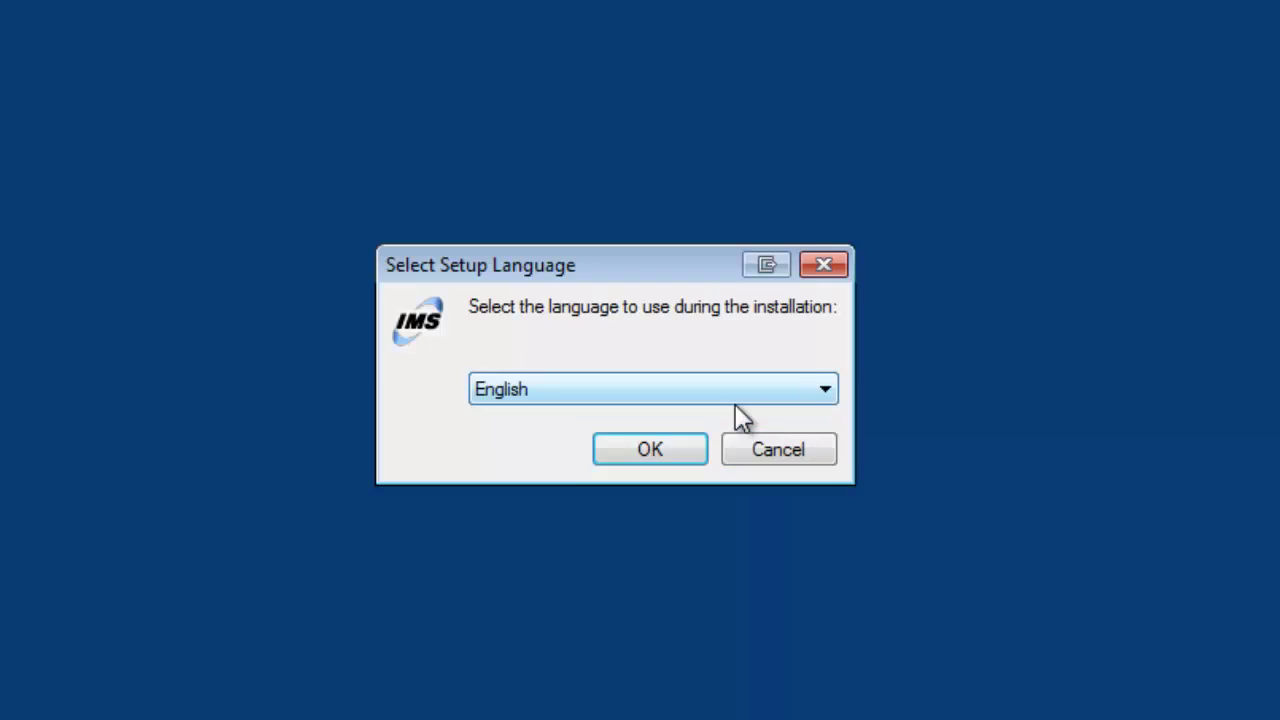
# Choose English for setup, accept the license agreement, and keep U.S. units
pyautogui.click(693, 443)
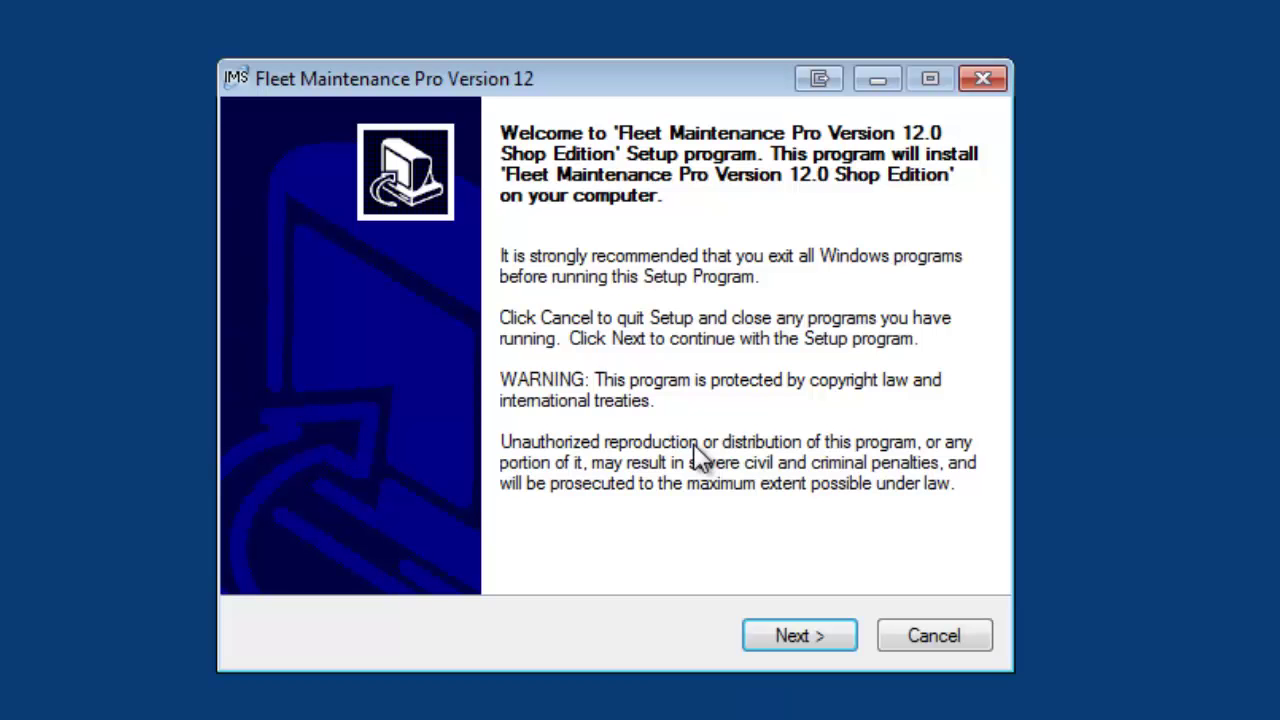
pyautogui.click(835, 630)
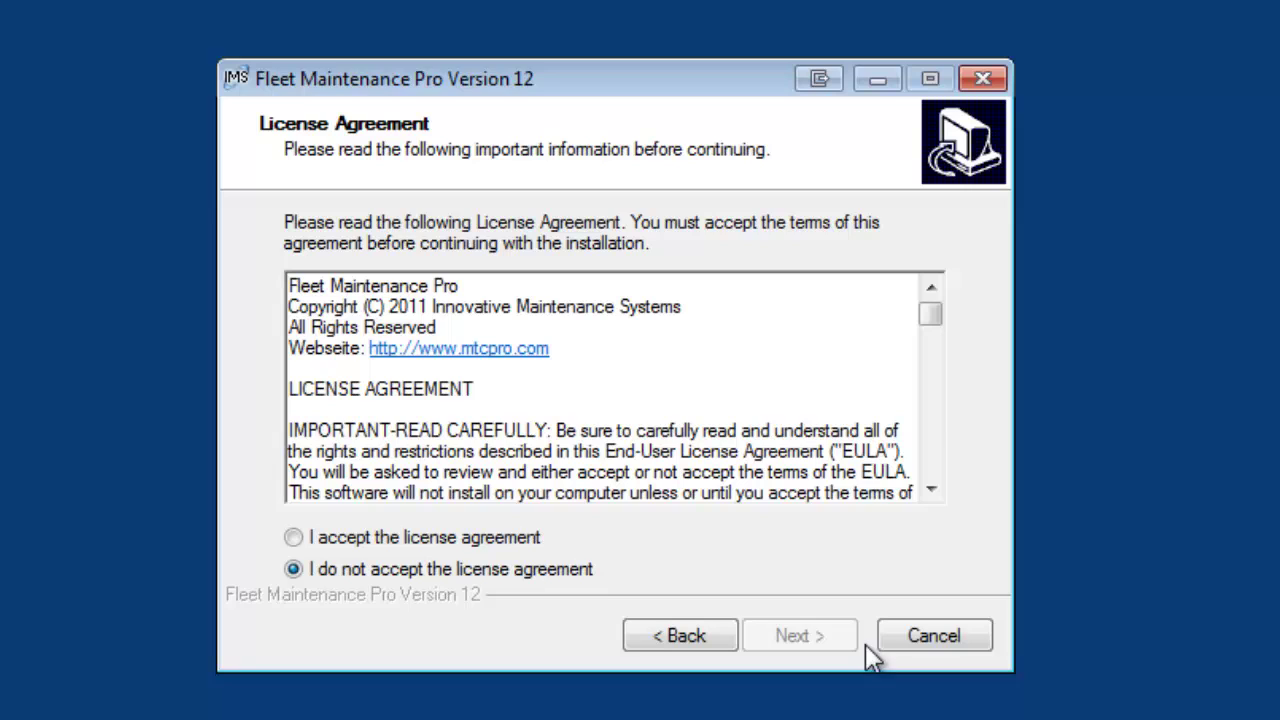
pyautogui.click(510, 538)
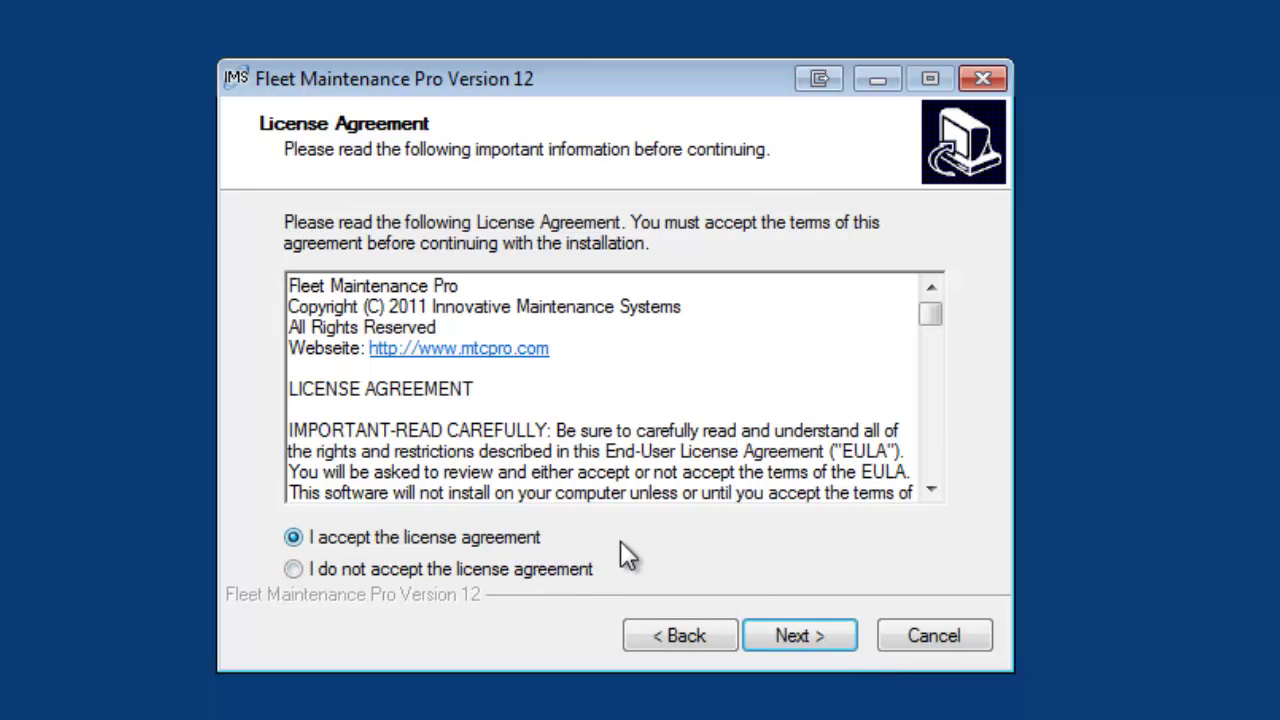
pyautogui.click(797, 632)
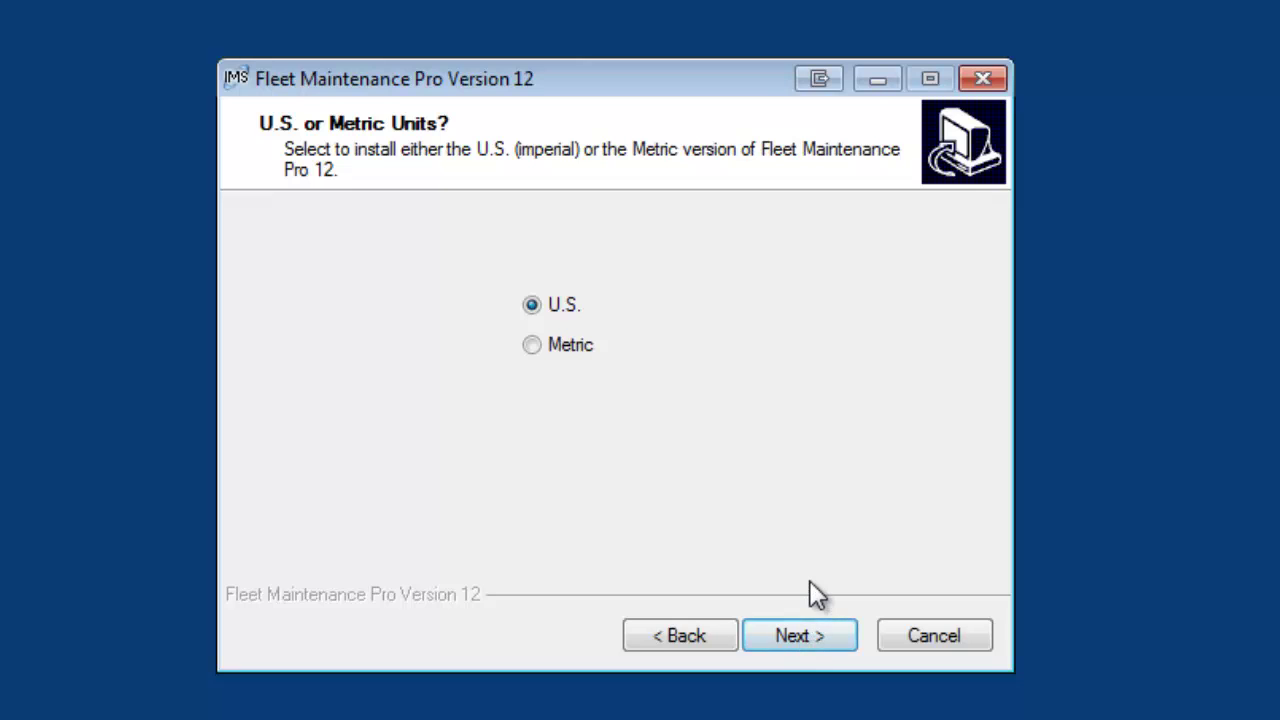
pyautogui.click(830, 630)
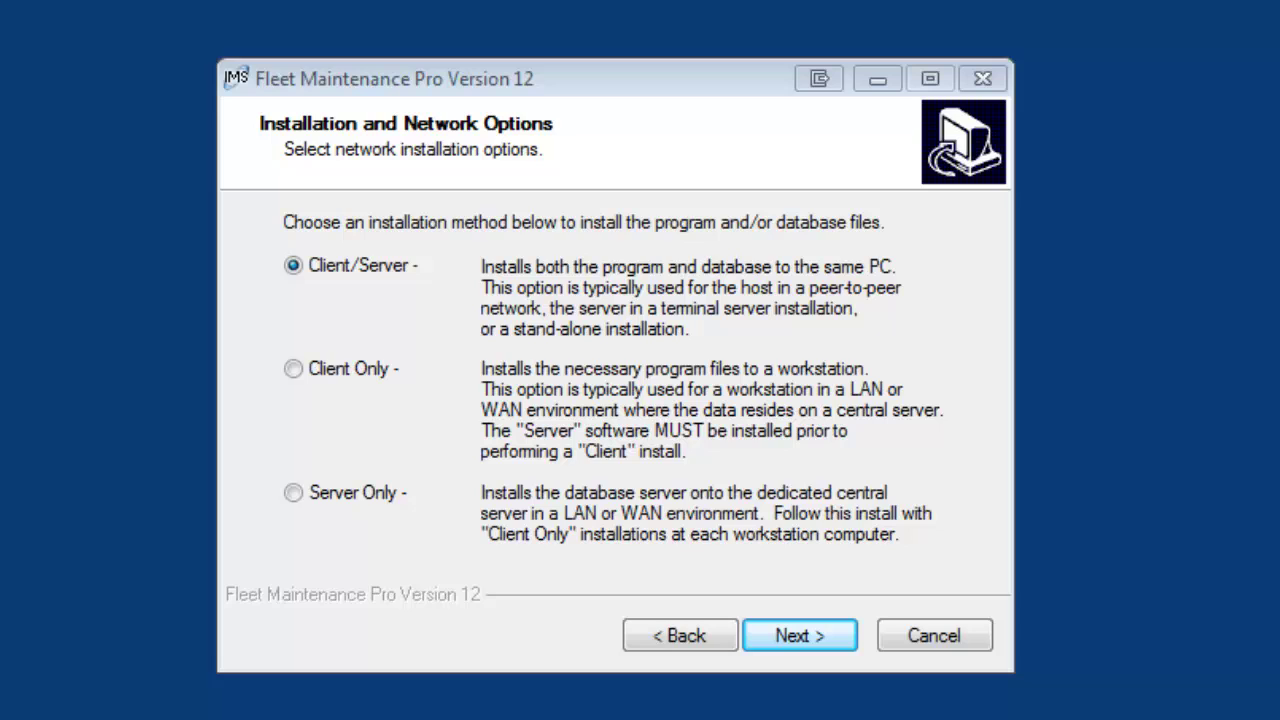
# Keep the Client/Server install with database in C:\FMP_DATA and the default program folder
pyautogui.click(845, 648)
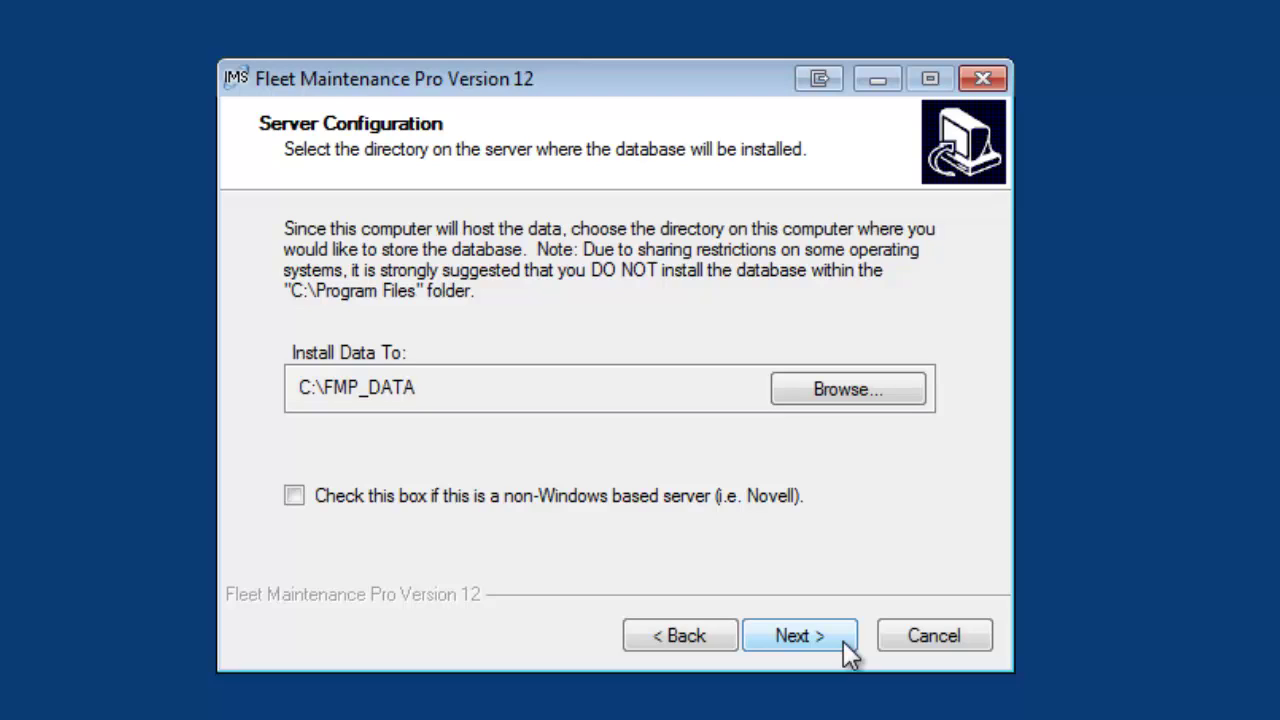
pyautogui.click(843, 641)
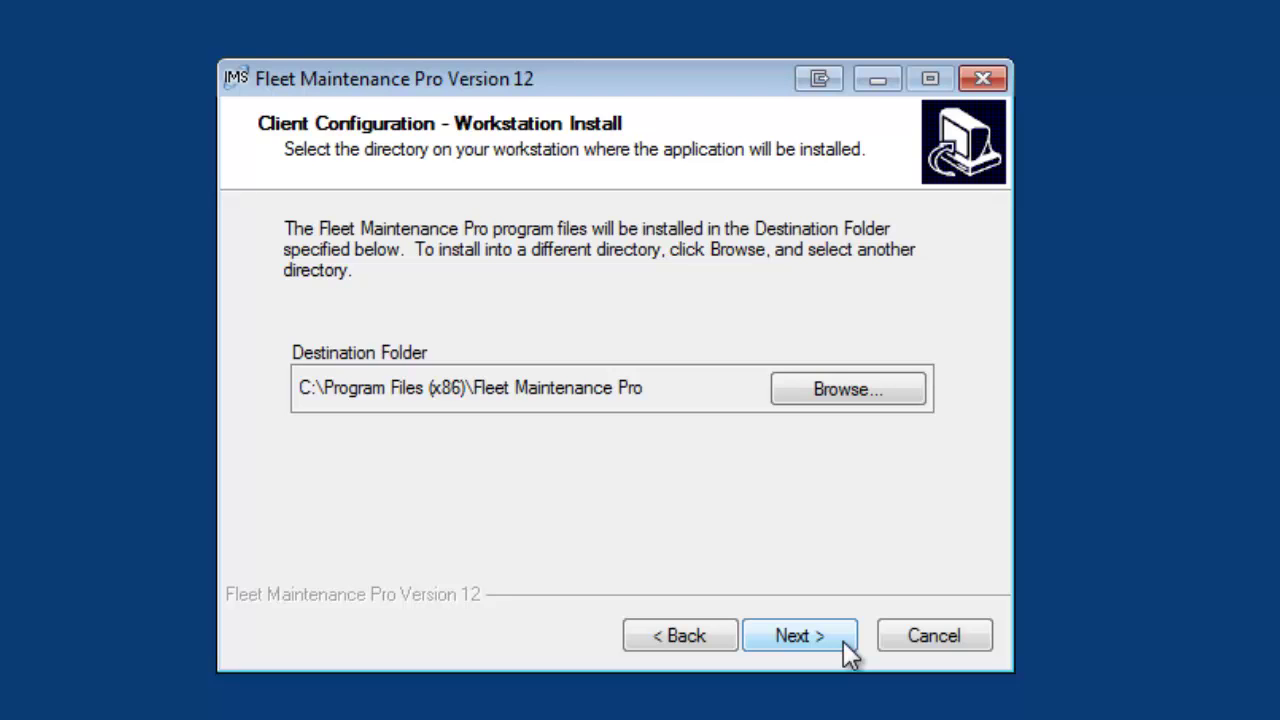
pyautogui.click(843, 641)
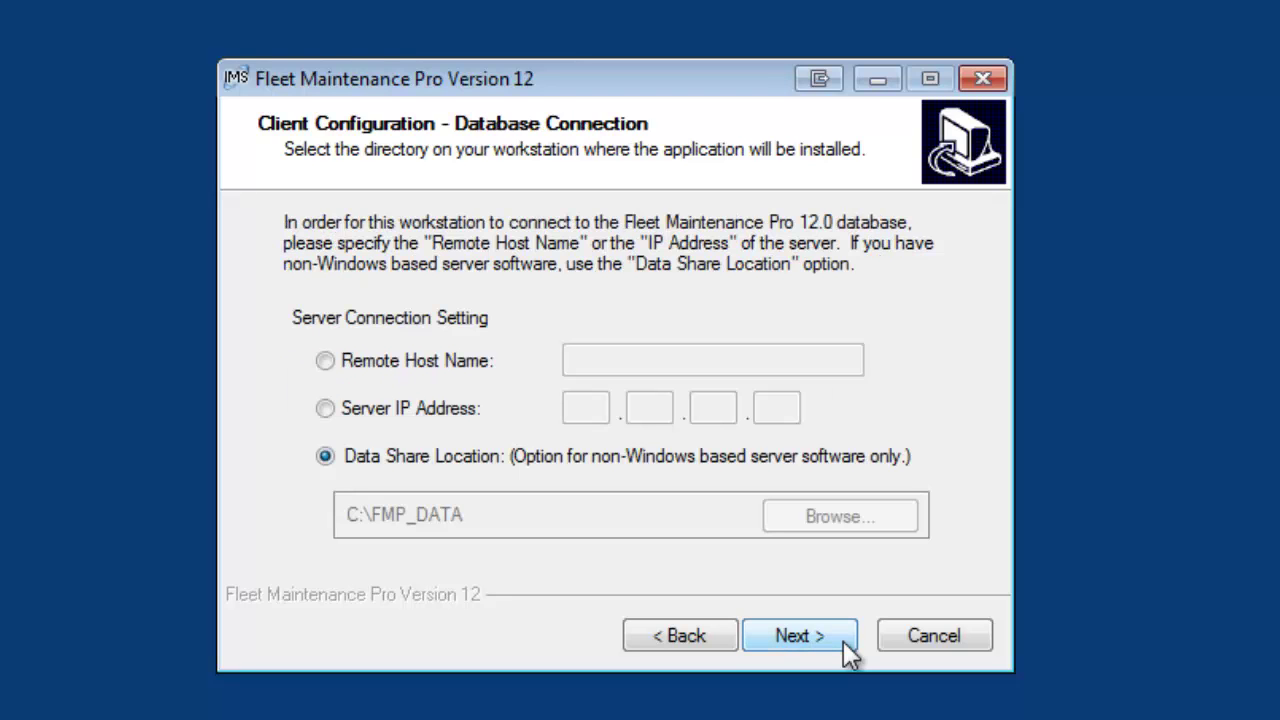
# Connect by Remote Host Name with the server's host name, and accept program group and desktop icon
pyautogui.click(323, 360)
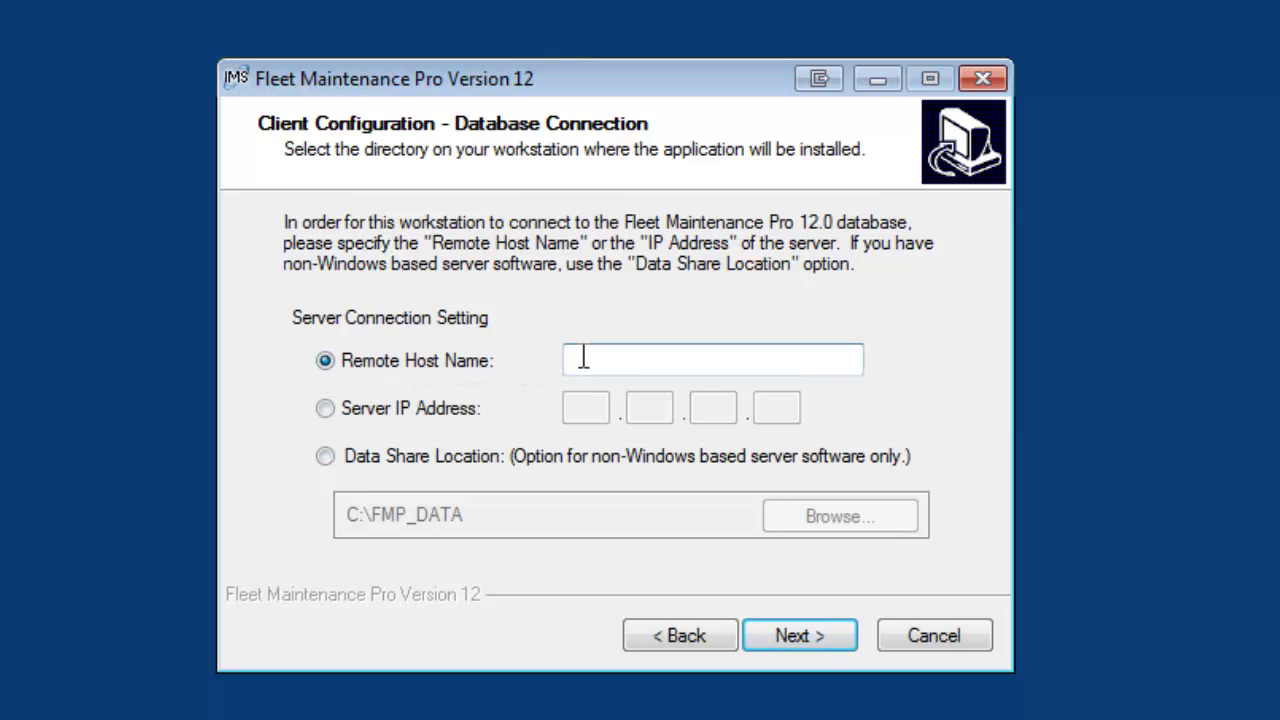
pyautogui.write('Annie-PC')
pyautogui.click(846, 636)
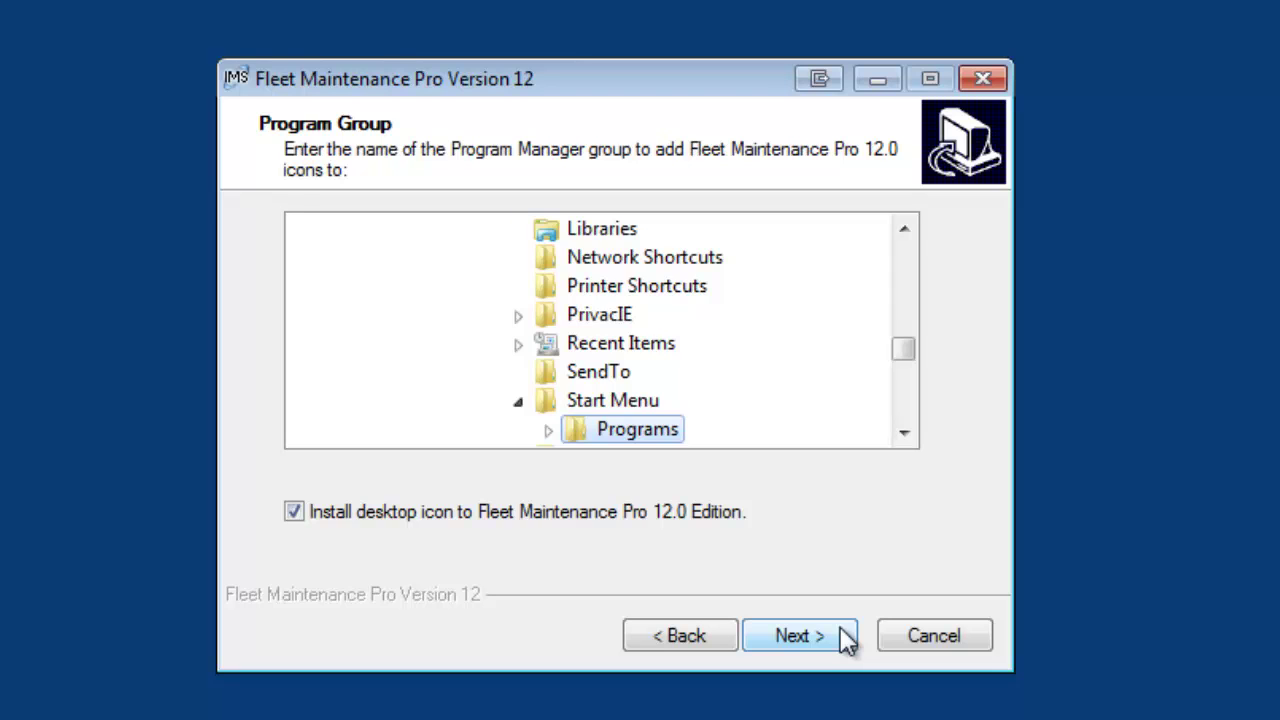
pyautogui.click(846, 640)
# Install, acknowledge the successful service installation, and launch Fleet Maintenance Pro 12.0
pyautogui.click(846, 640)
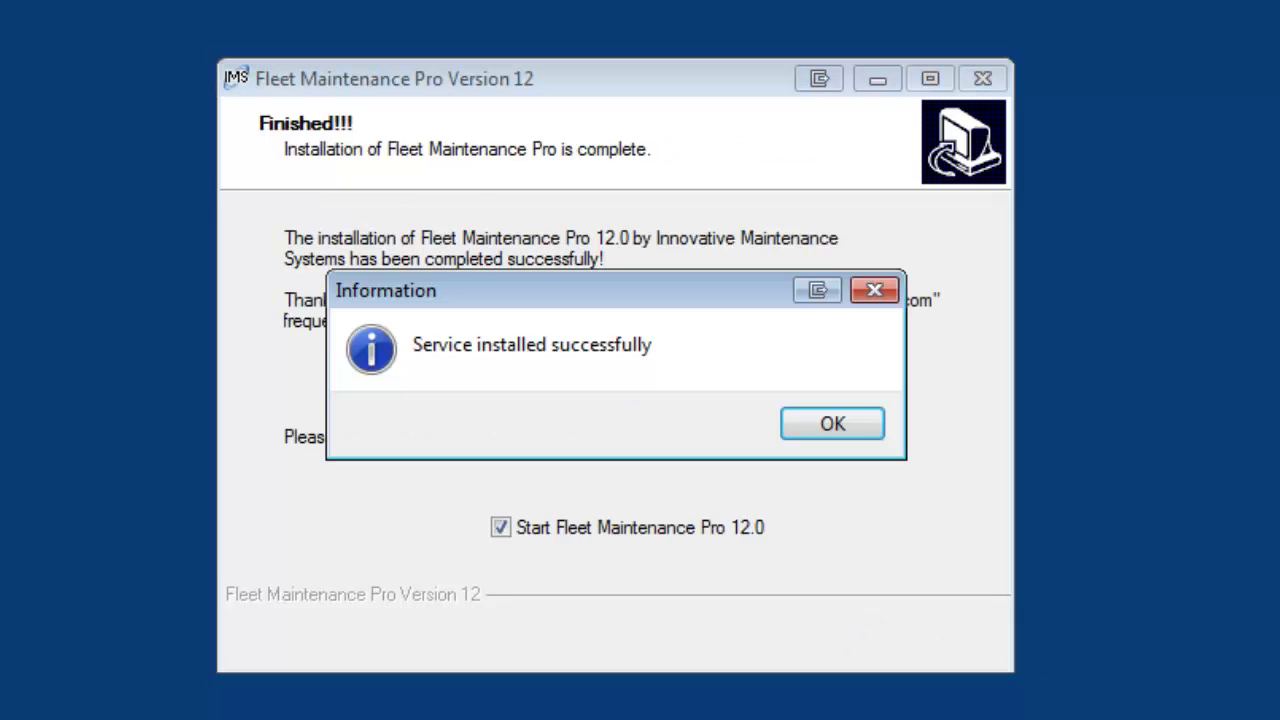
pyautogui.click(873, 424)
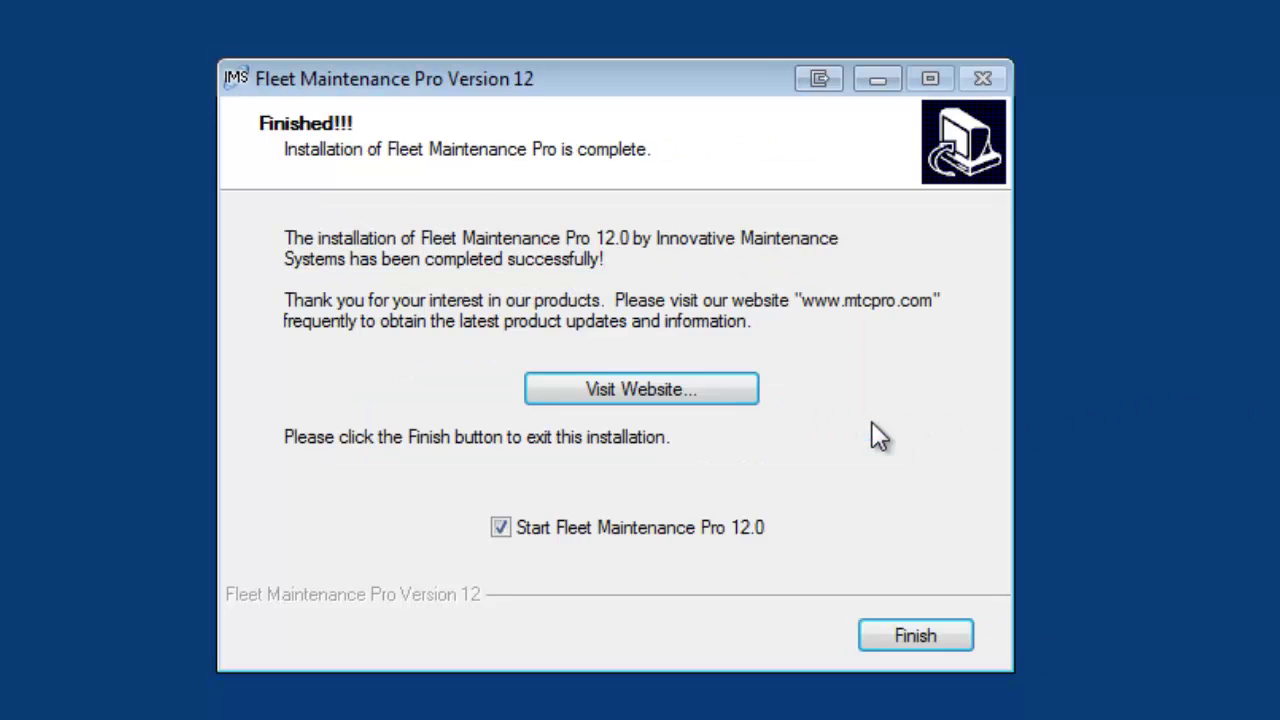
pyautogui.click(951, 632)
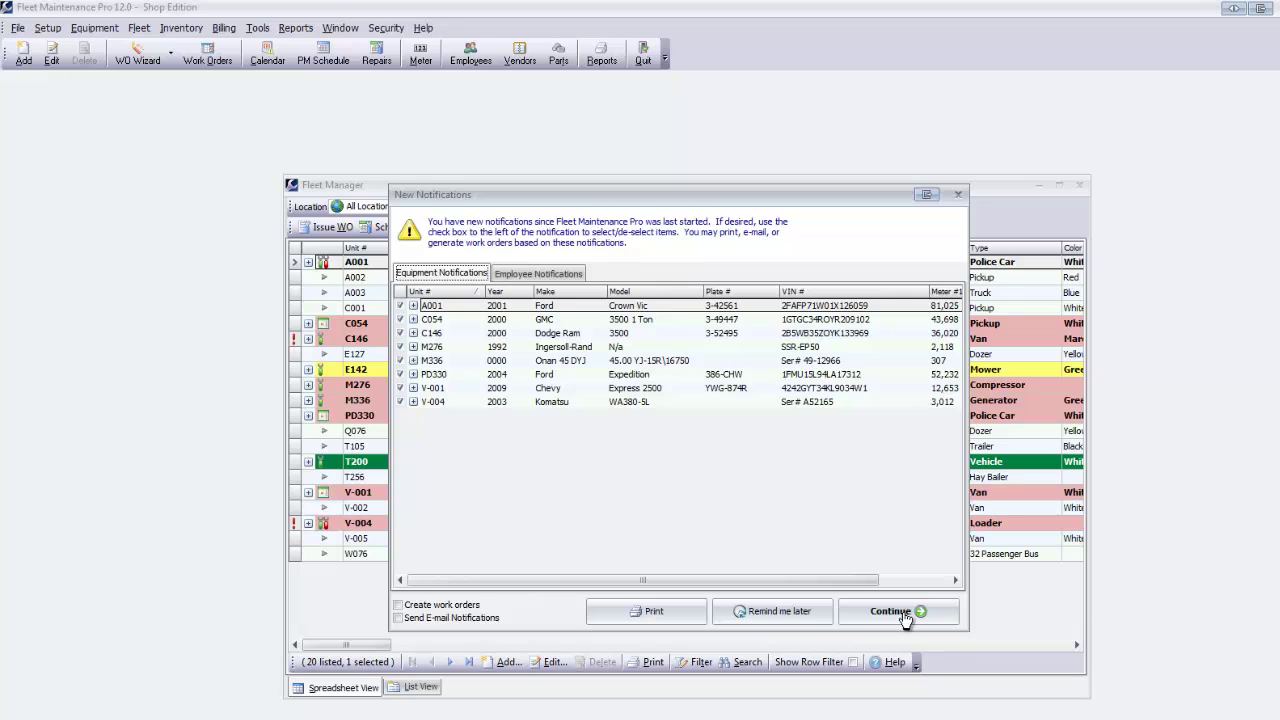
# Choose Remind me later on the New Notifications dialog
pyautogui.click(816, 614)
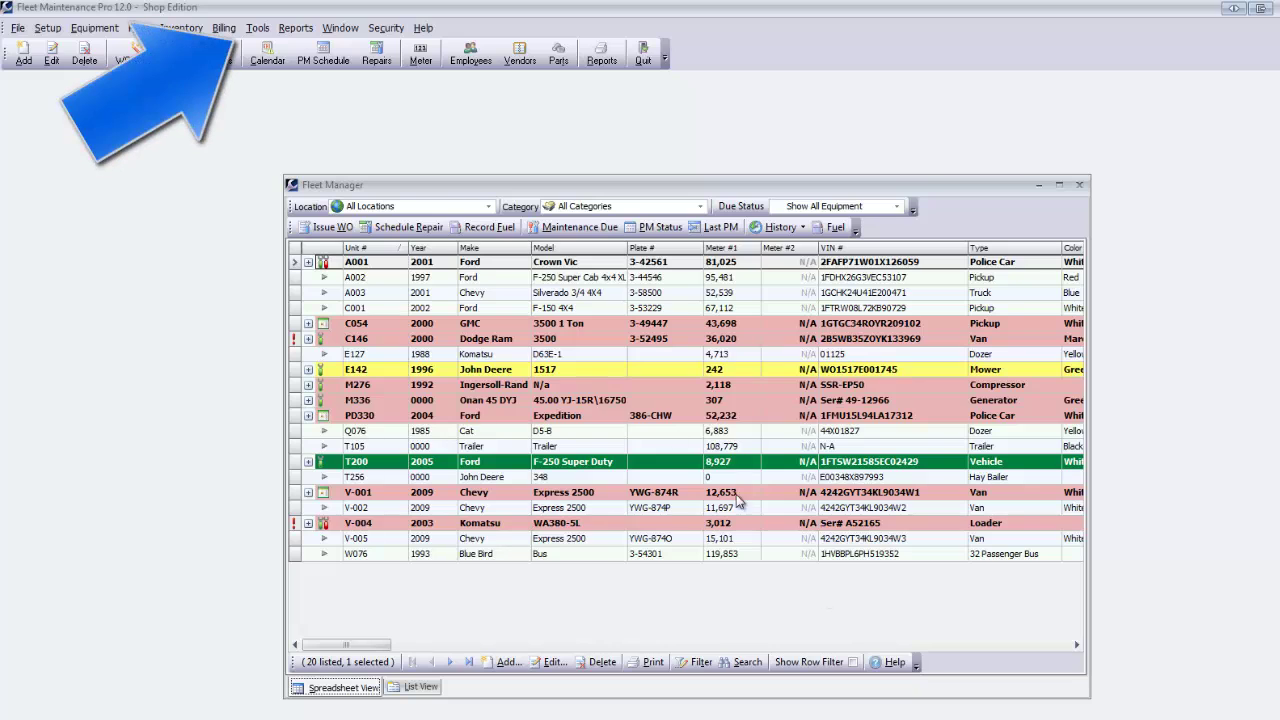
pyautogui.click(257, 28)
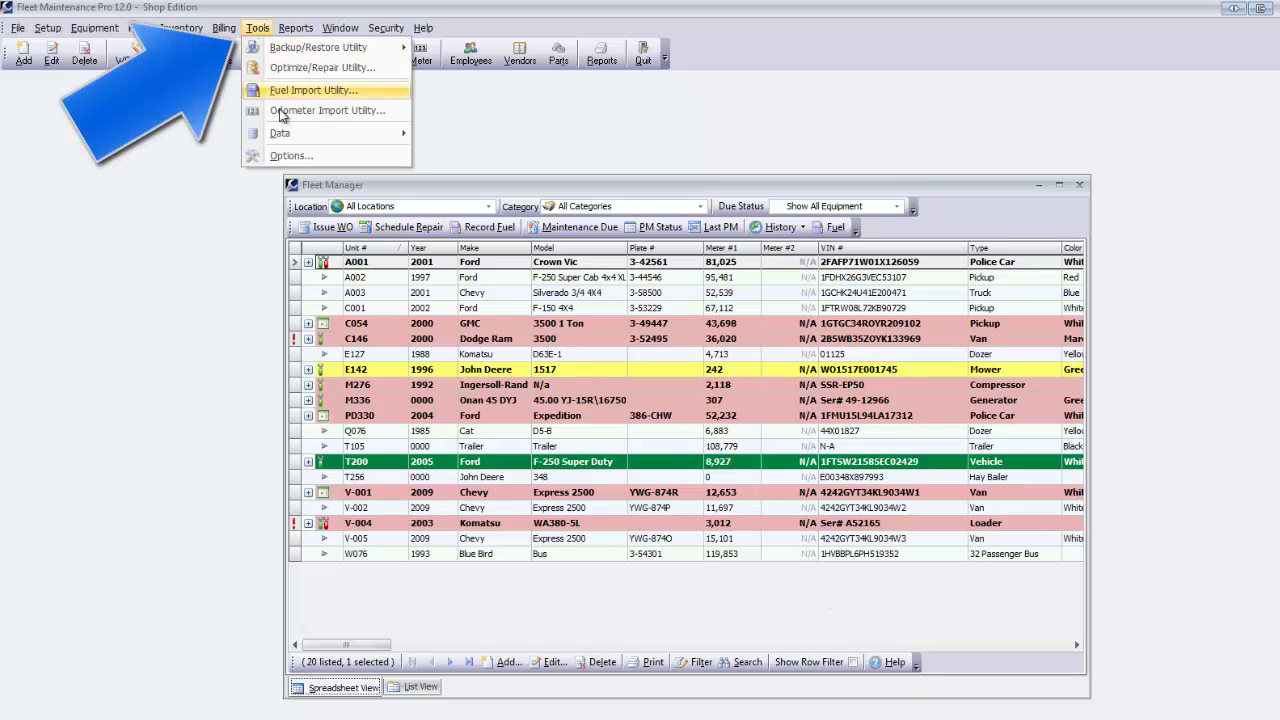
pyautogui.click(295, 160)
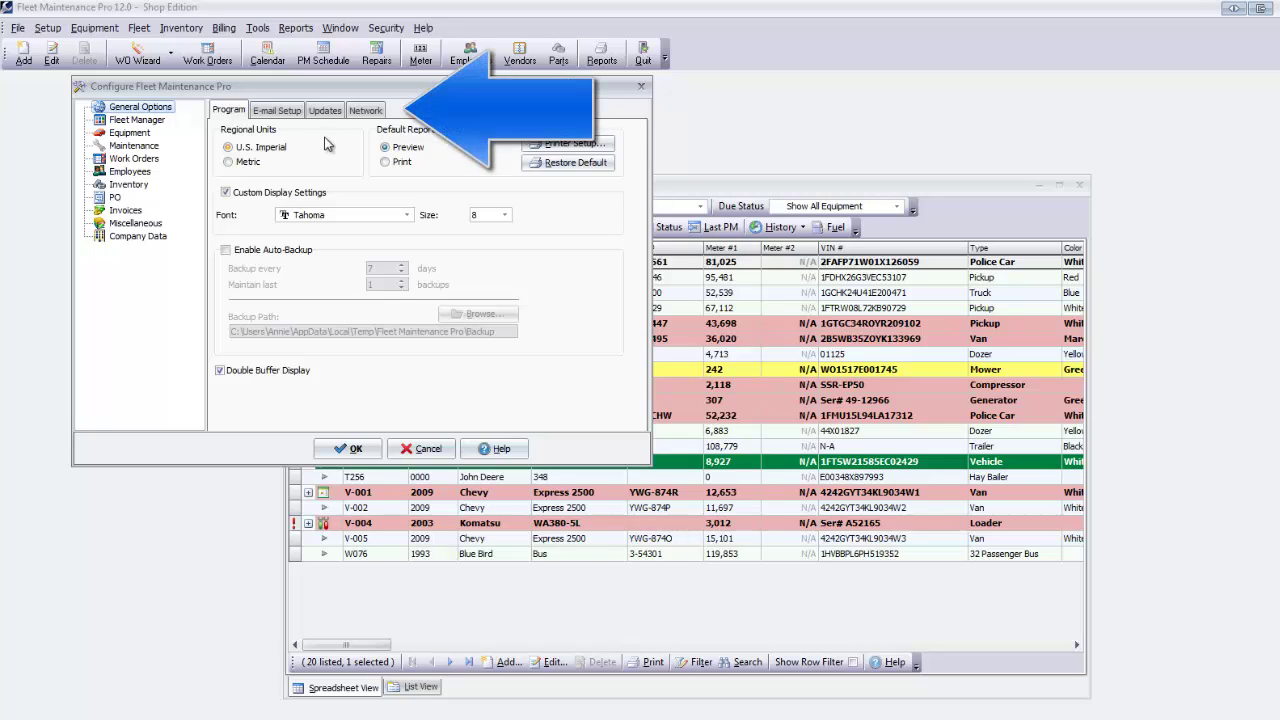
pyautogui.click(362, 112)
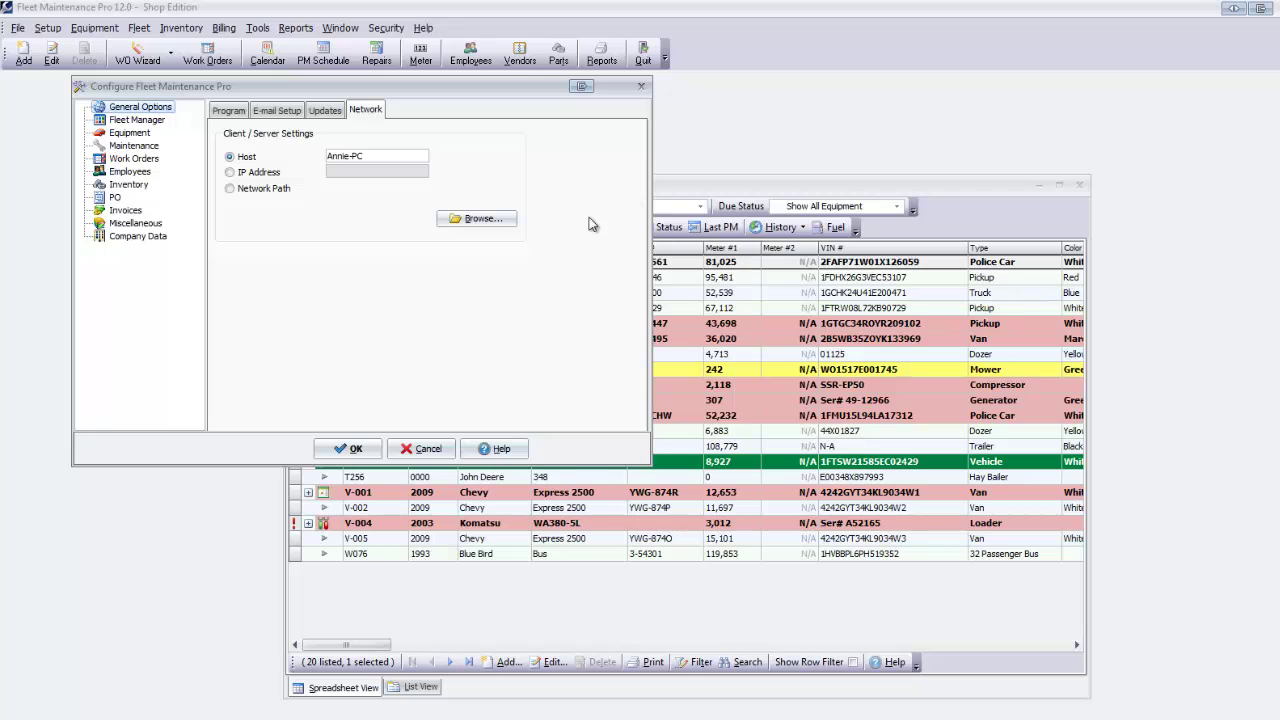
pyautogui.click(370, 450)
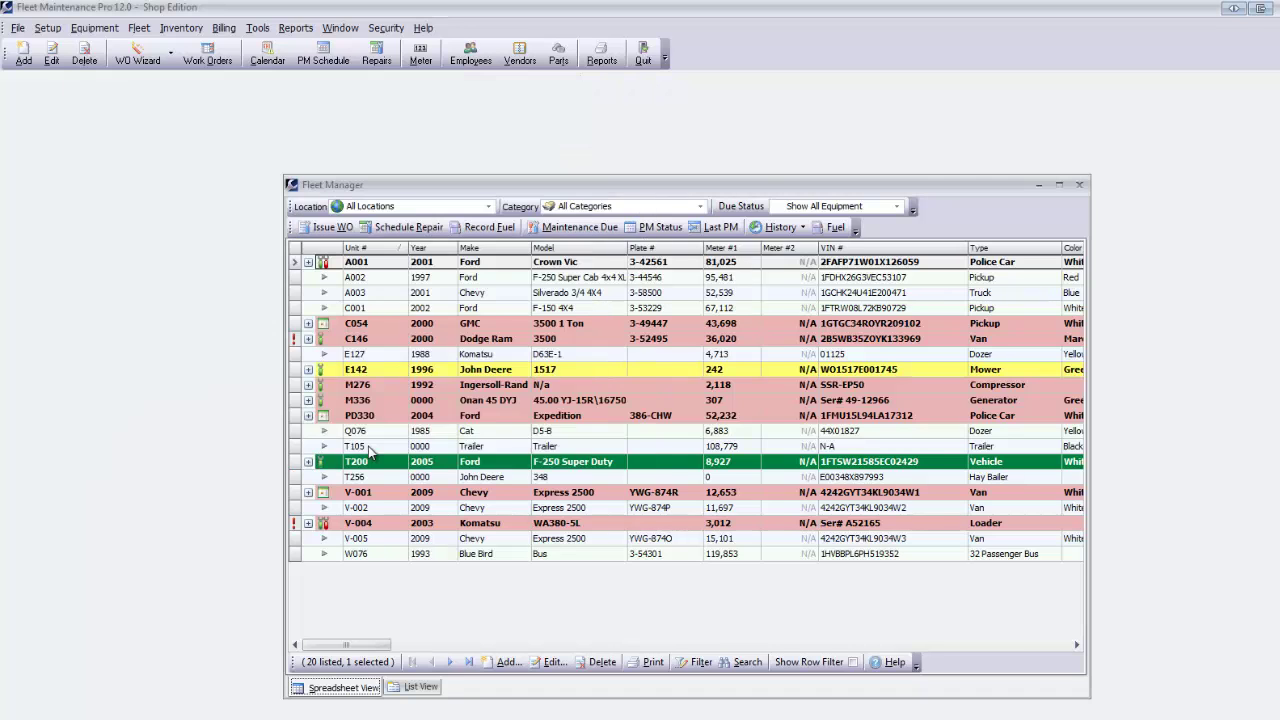